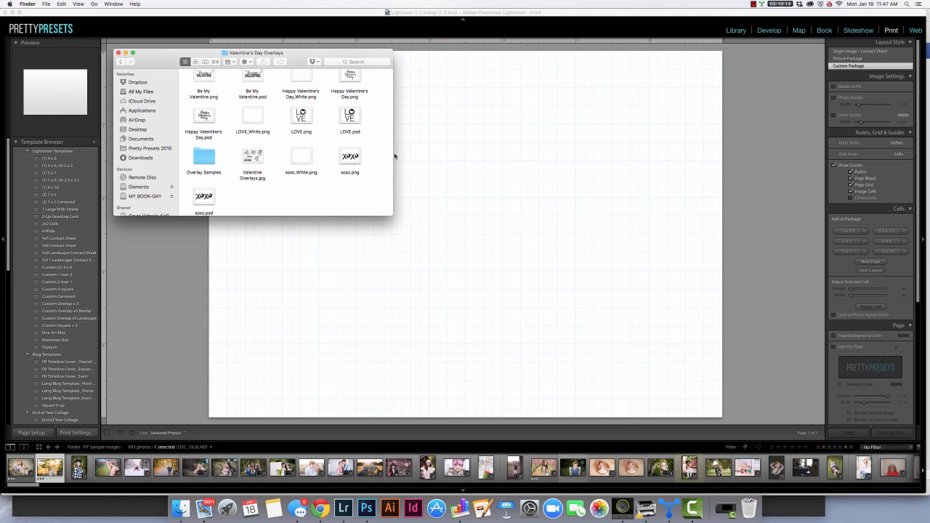
Step: Switch to Lightroom, select the first photo of the couple sitting in the grass in the Library, and return to the Print module
{"action": "left_click", "coordinate": [783, 101]}
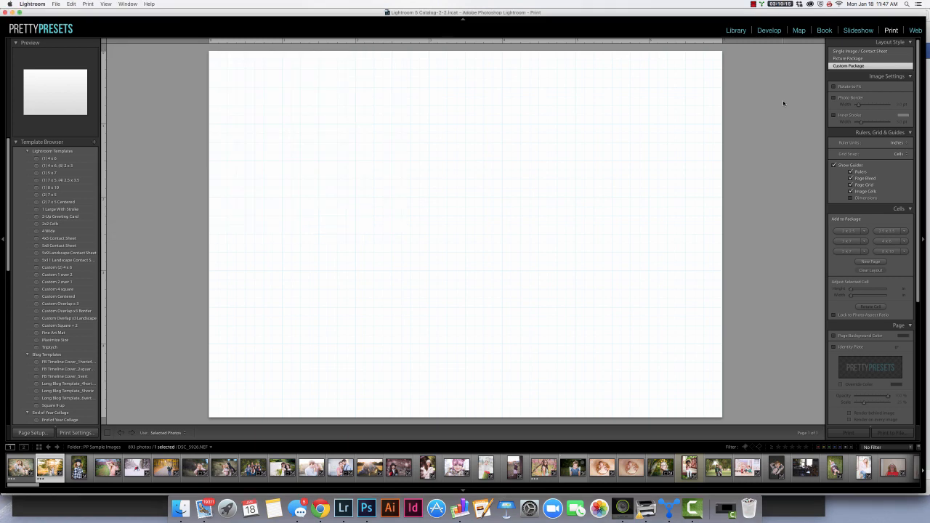
{"action": "left_click", "coordinate": [736, 31]}
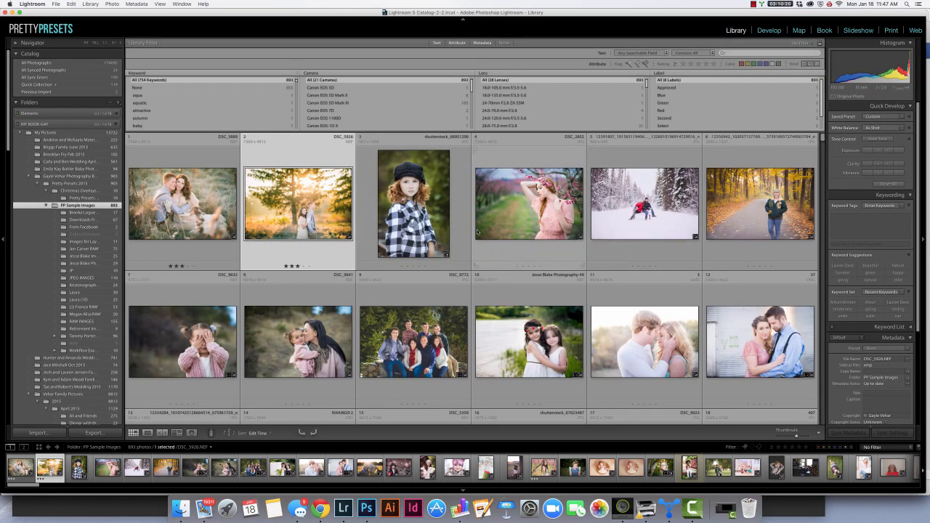
{"action": "left_click", "coordinate": [215, 250]}
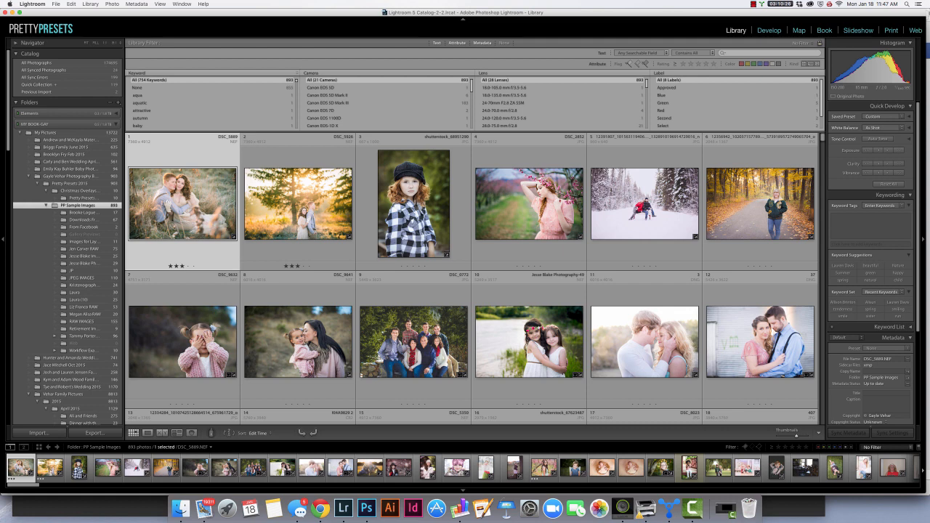
{"action": "left_click", "coordinate": [891, 30]}
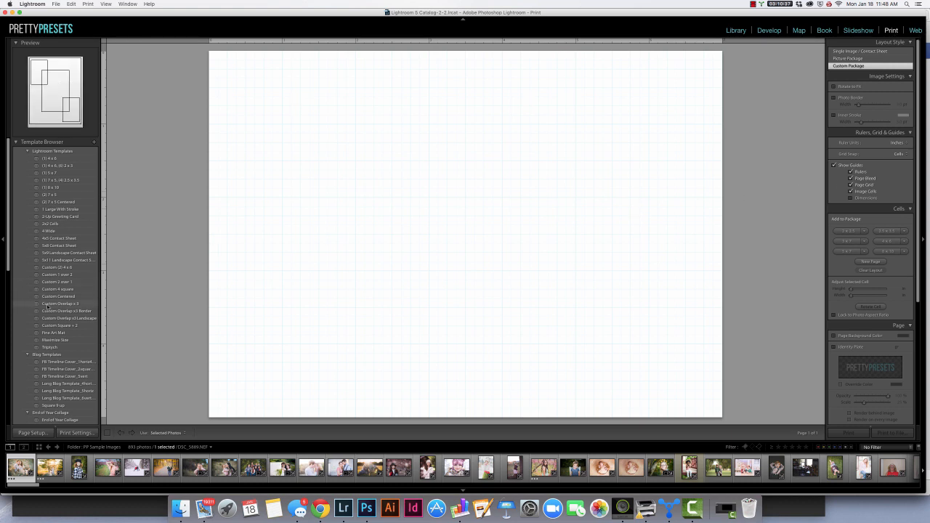
Step: Apply the FB Timeline Cover_5vert blog template to the print layout
{"action": "scroll", "coordinate": [48, 306], "scroll_direction": "down", "scroll_amount": 5}
{"action": "scroll", "coordinate": [48, 306], "scroll_direction": "down", "scroll_amount": 2}
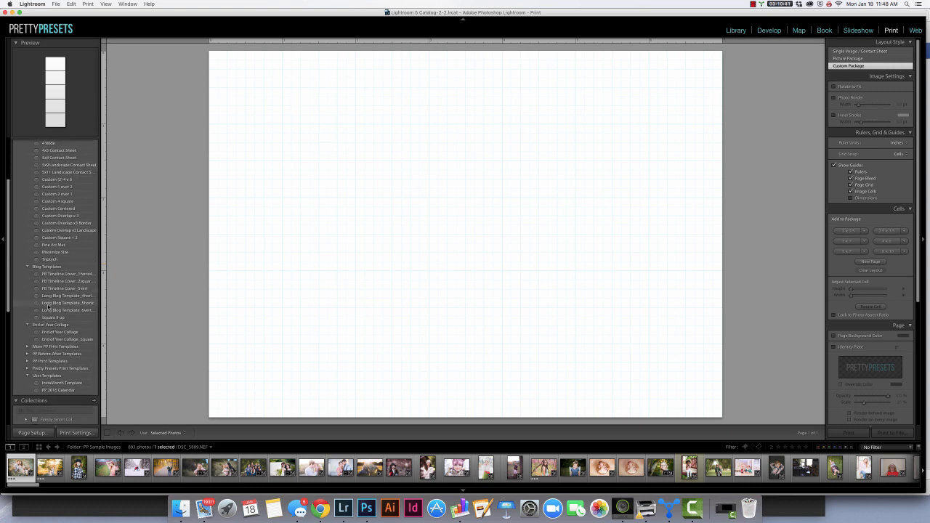
{"action": "scroll", "coordinate": [48, 306], "scroll_direction": "up", "scroll_amount": 6}
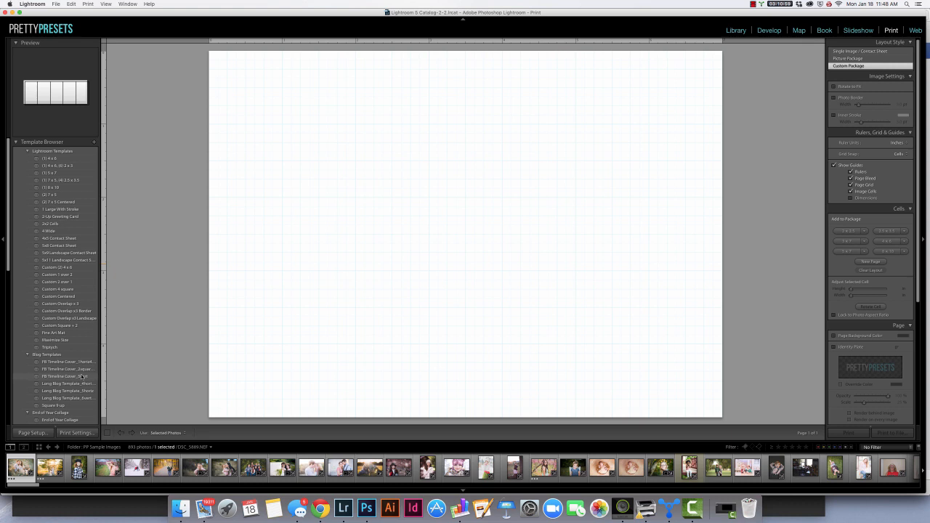
{"action": "scroll", "coordinate": [81, 376], "scroll_direction": "down", "scroll_amount": 3}
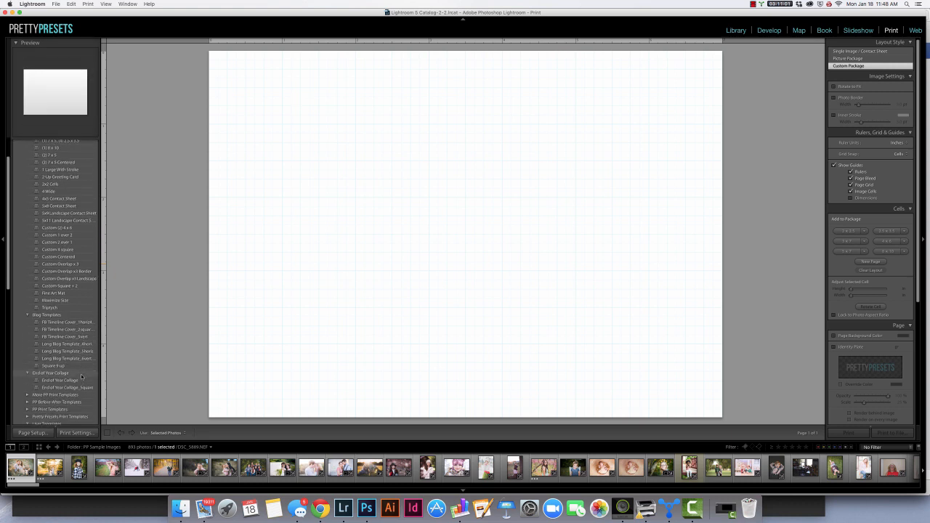
{"action": "scroll", "coordinate": [81, 377], "scroll_direction": "up", "scroll_amount": 1}
{"action": "left_click", "coordinate": [64, 346]}
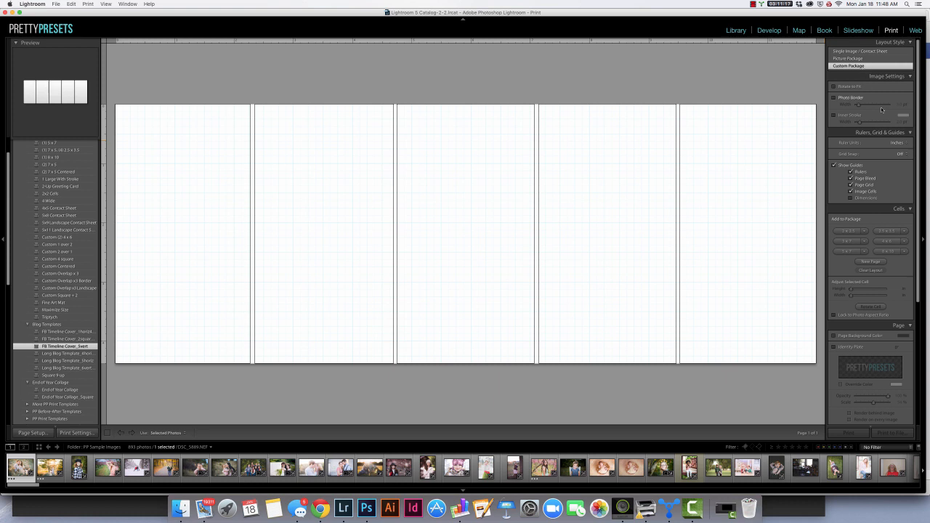
Step: Set the print job's file resolution to 300 ppi and turn off print sharpening
{"action": "scroll", "coordinate": [887, 171], "scroll_direction": "down", "scroll_amount": 3}
{"action": "scroll", "coordinate": [886, 170], "scroll_direction": "down", "scroll_amount": 6}
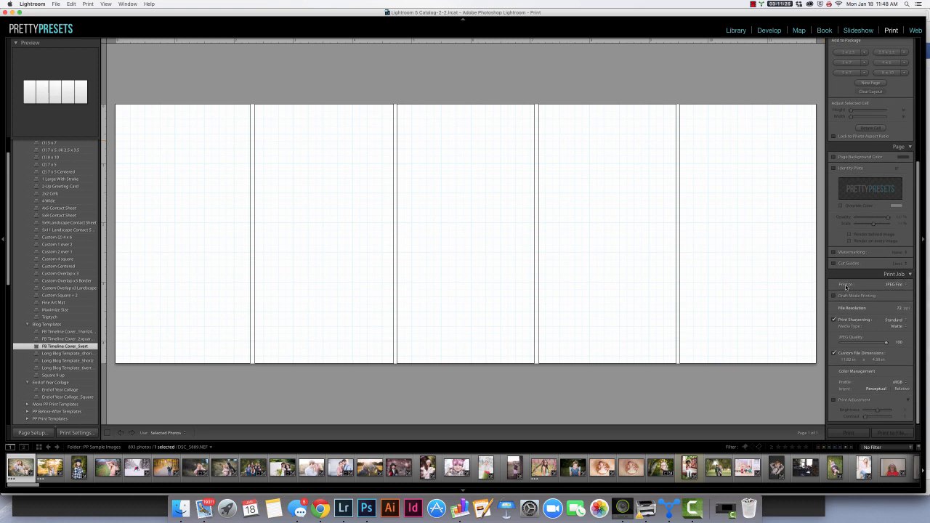
{"action": "left_click", "coordinate": [899, 308]}
{"action": "type", "text": "300"}
{"action": "key", "text": "Tab"}
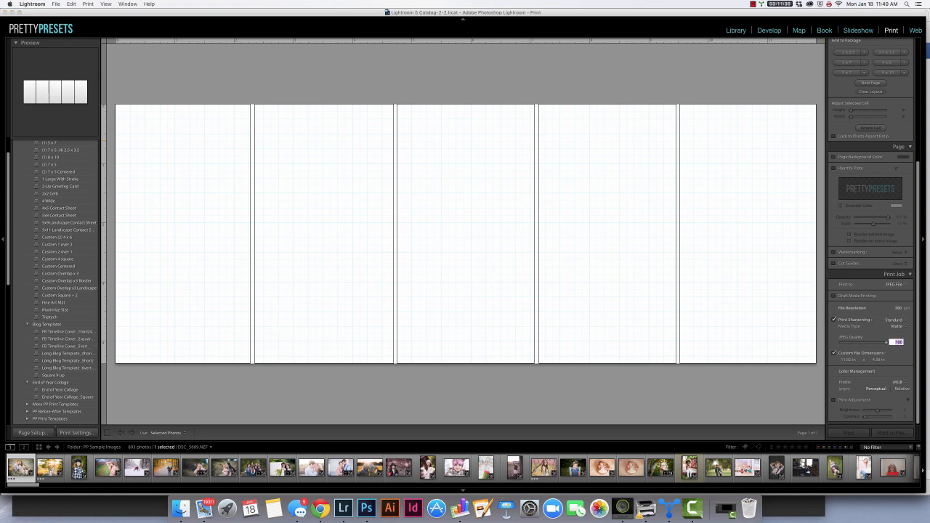
{"action": "left_click", "coordinate": [835, 320]}
Step: Set the print job's custom file dimensions to 7 by 5 inches
{"action": "left_click", "coordinate": [835, 354]}
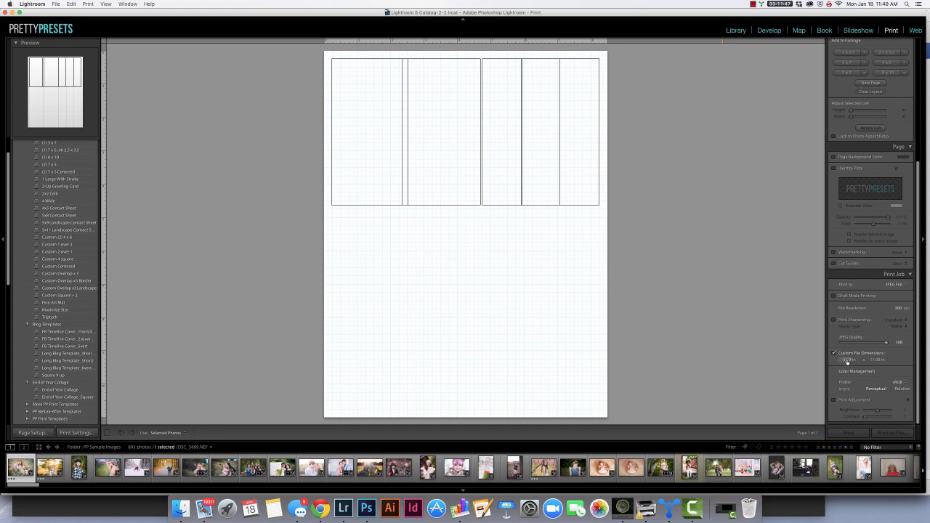
{"action": "left_click", "coordinate": [846, 360]}
{"action": "type", "text": "7"}
{"action": "left_click", "coordinate": [875, 360]}
{"action": "type", "text": "5"}
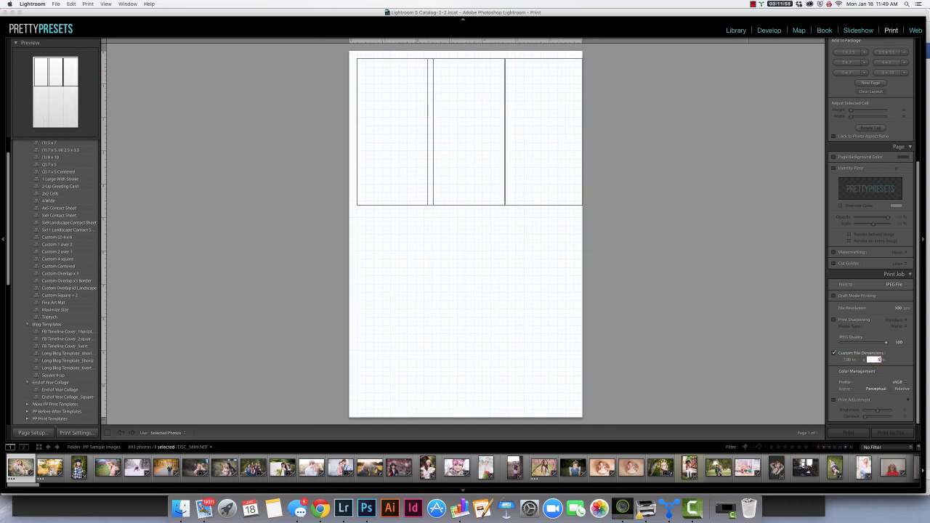
{"action": "key", "text": "Return"}
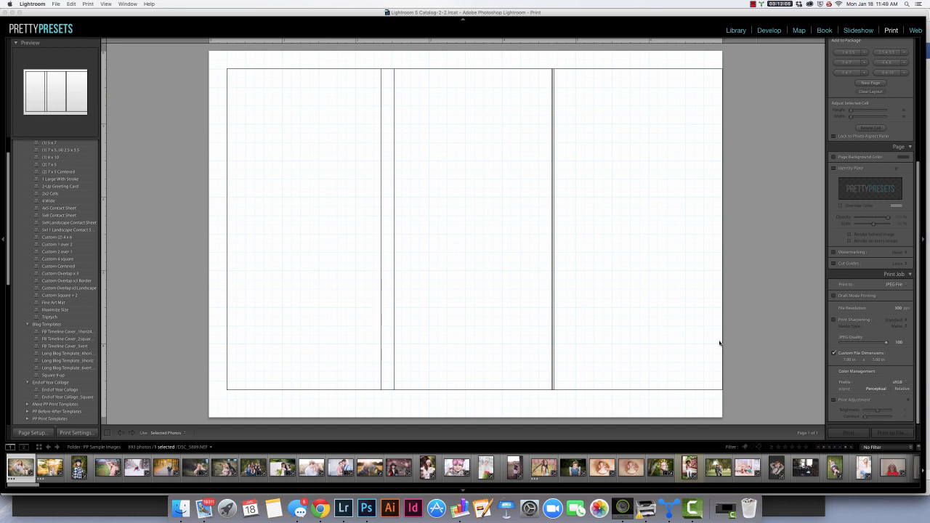
Step: Delete all of the template's image cells so the page is empty
{"action": "left_click", "coordinate": [635, 326]}
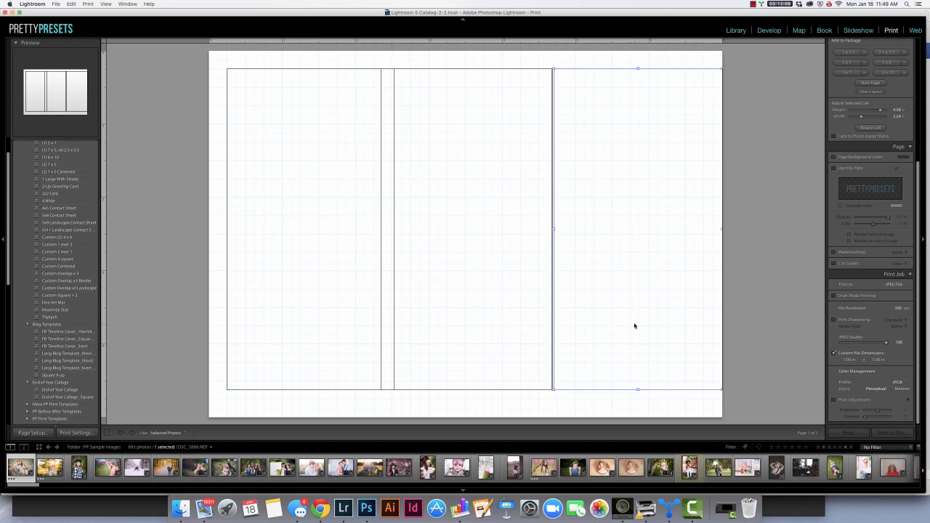
{"action": "left_click", "coordinate": [517, 310]}
{"action": "key", "text": "Delete"}
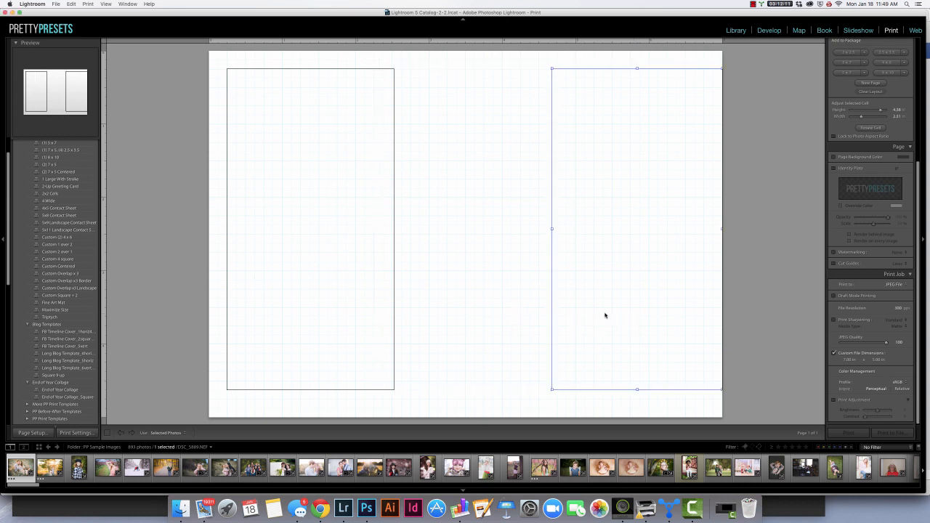
{"action": "left_click", "coordinate": [561, 301]}
{"action": "key", "text": "Delete"}
{"action": "left_click", "coordinate": [347, 284]}
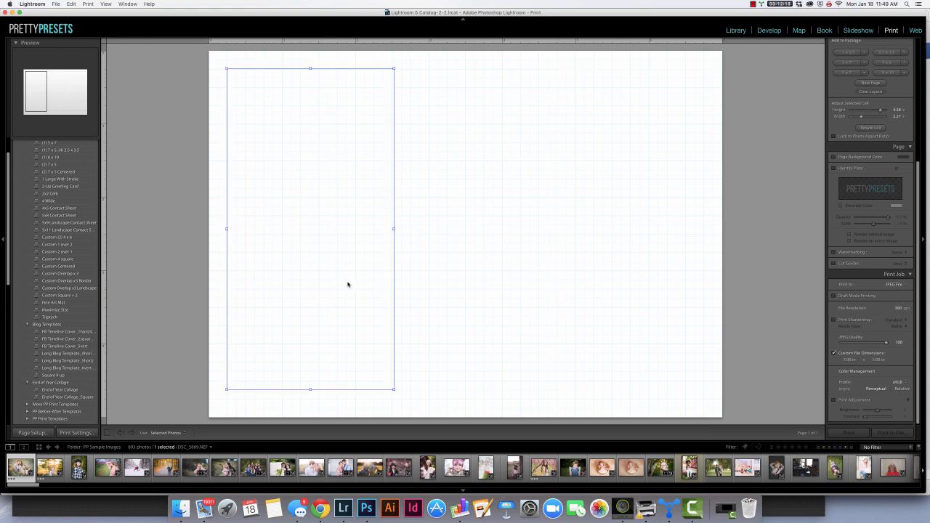
{"action": "key", "text": "Delete"}
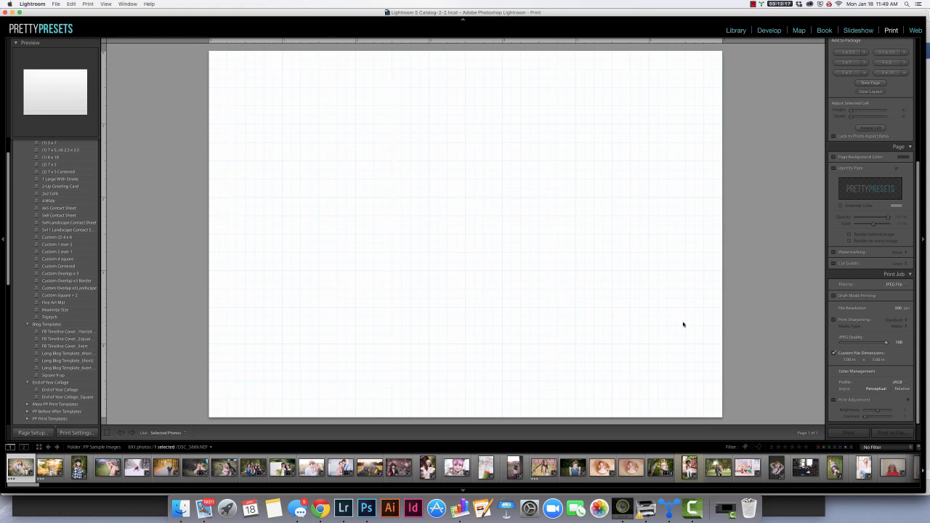
Step: Add a 5 x 7 cell to the page and fill it with the first filmstrip photo of the couple in the grass
{"action": "scroll", "coordinate": [860, 192], "scroll_direction": "up", "scroll_amount": 3}
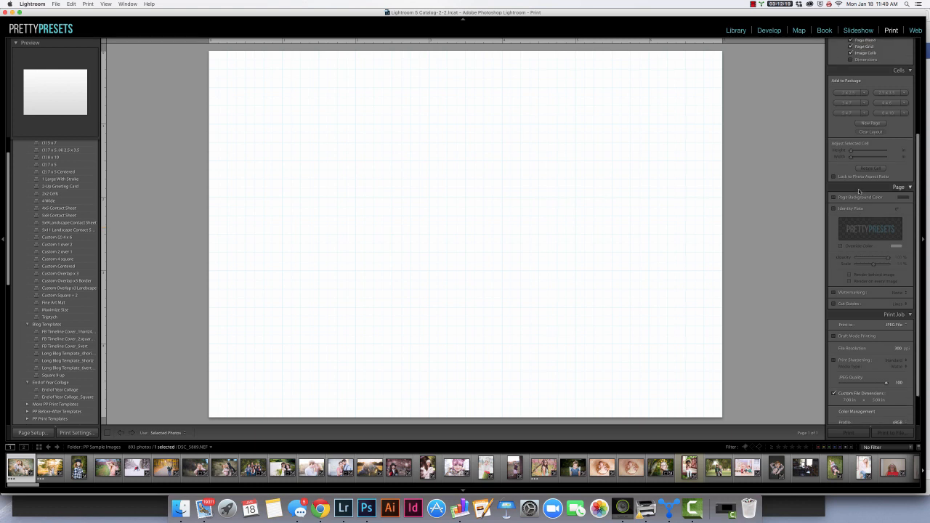
{"action": "scroll", "coordinate": [859, 192], "scroll_direction": "up", "scroll_amount": 4}
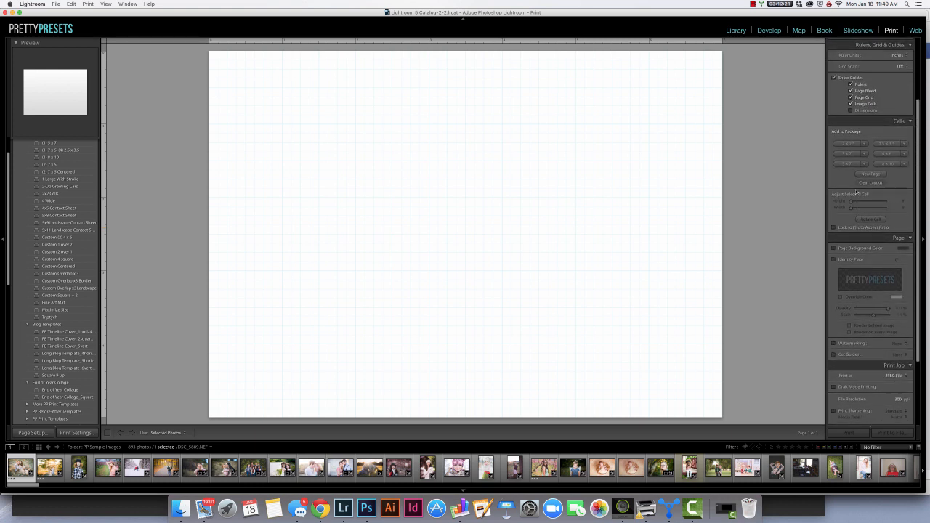
{"action": "left_click", "coordinate": [848, 163]}
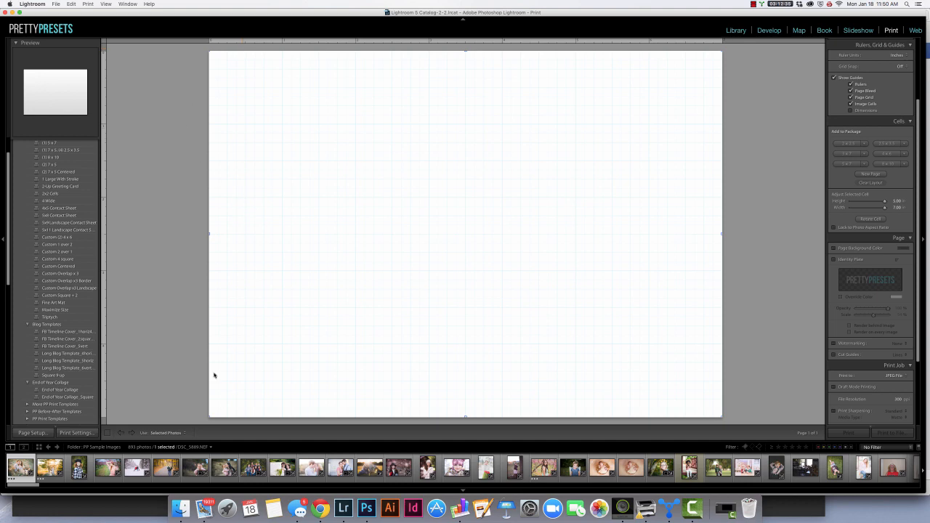
{"action": "left_click_drag", "start_coordinate": [30, 469], "coordinate": [361, 319]}
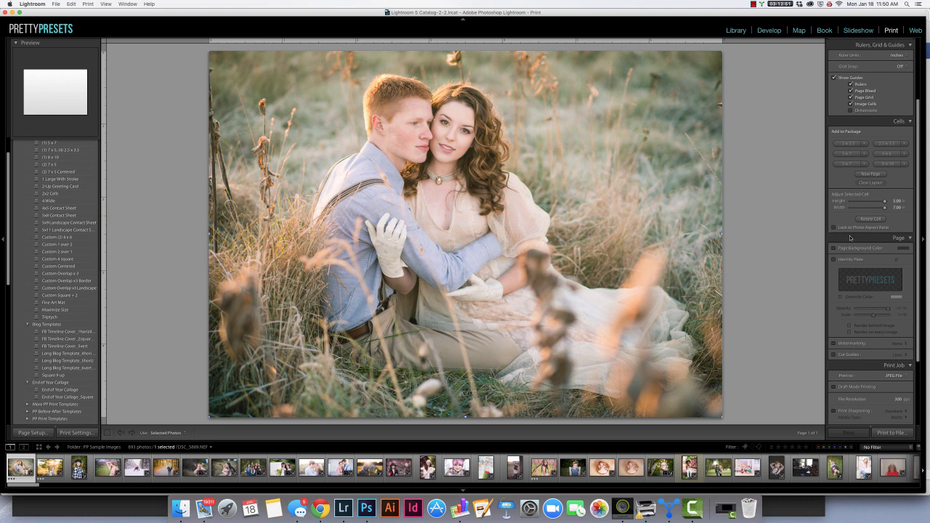
Step: Enable the identity plate on the page and switch it to a graphical identity plate in its editor
{"action": "scroll", "coordinate": [885, 259], "scroll_direction": "down", "scroll_amount": 2}
{"action": "scroll", "coordinate": [870, 273], "scroll_direction": "down", "scroll_amount": 2}
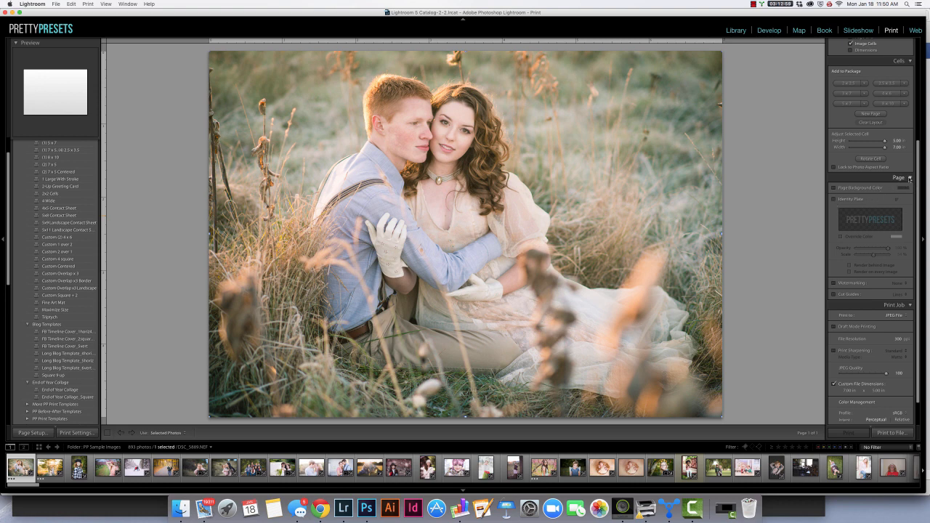
{"action": "left_click", "coordinate": [835, 199]}
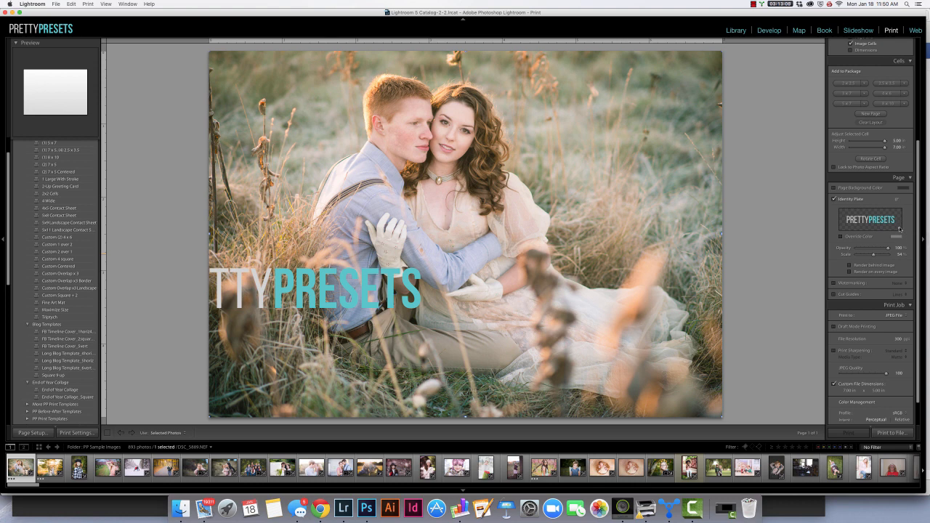
{"action": "left_click", "coordinate": [901, 230]}
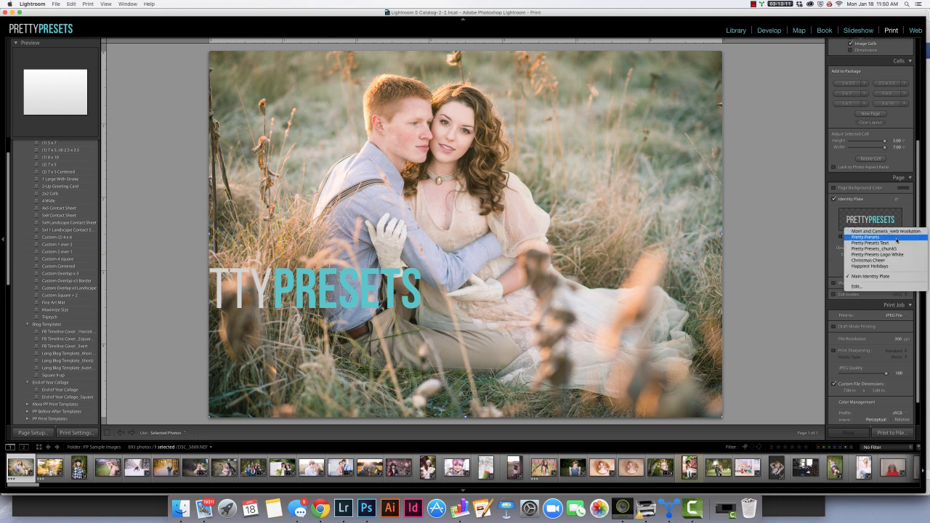
{"action": "left_click", "coordinate": [867, 286]}
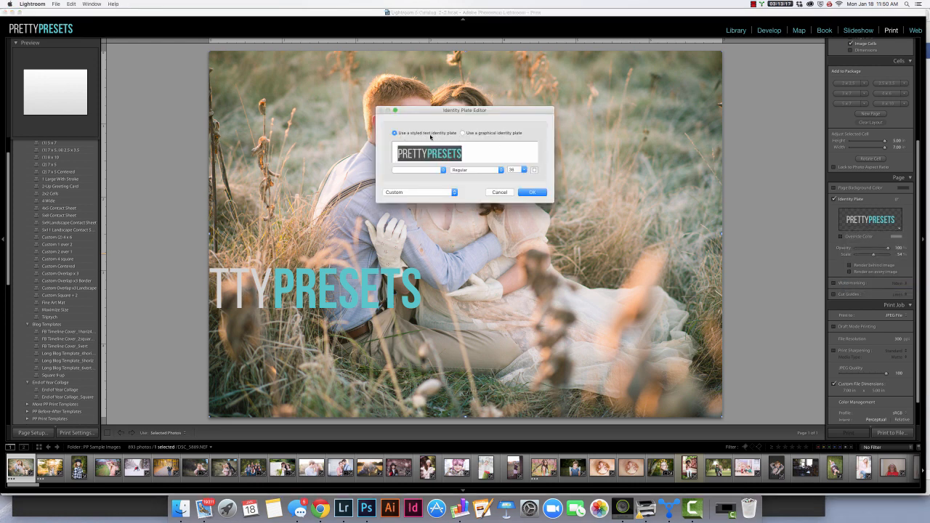
{"action": "left_click", "coordinate": [464, 133]}
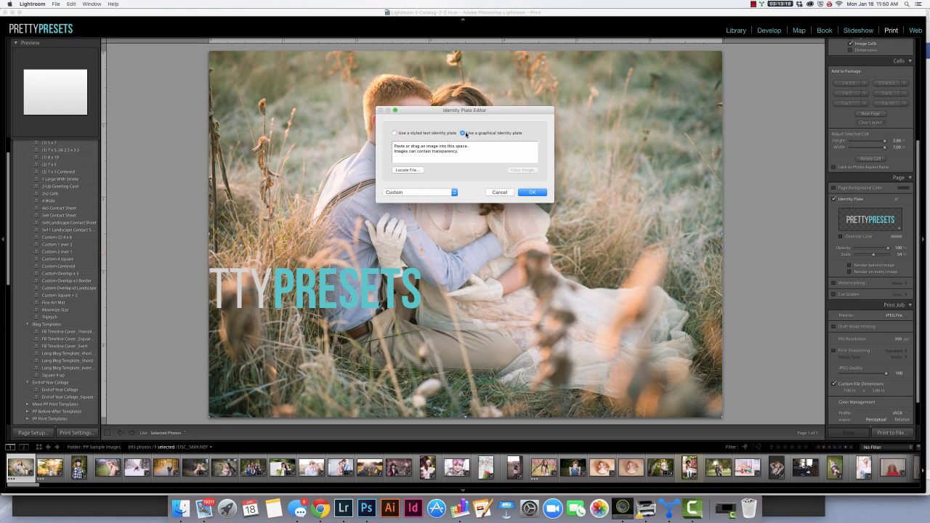
Step: Load xoxo.png from the Valentine's Day Overlays folder as the identity plate graphic, accepting its large file size
{"action": "left_click", "coordinate": [405, 172]}
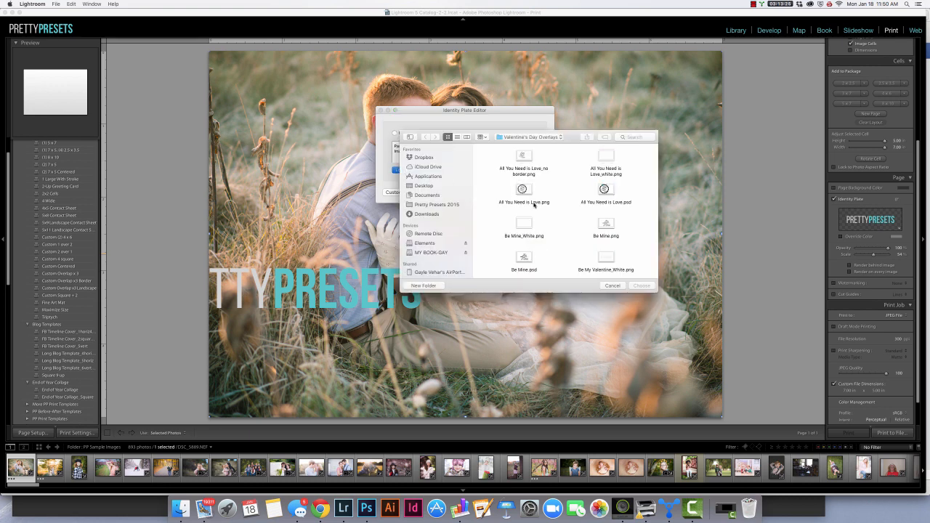
{"action": "scroll", "coordinate": [535, 206], "scroll_direction": "down", "scroll_amount": 2}
{"action": "scroll", "coordinate": [534, 205], "scroll_direction": "down", "scroll_amount": 5}
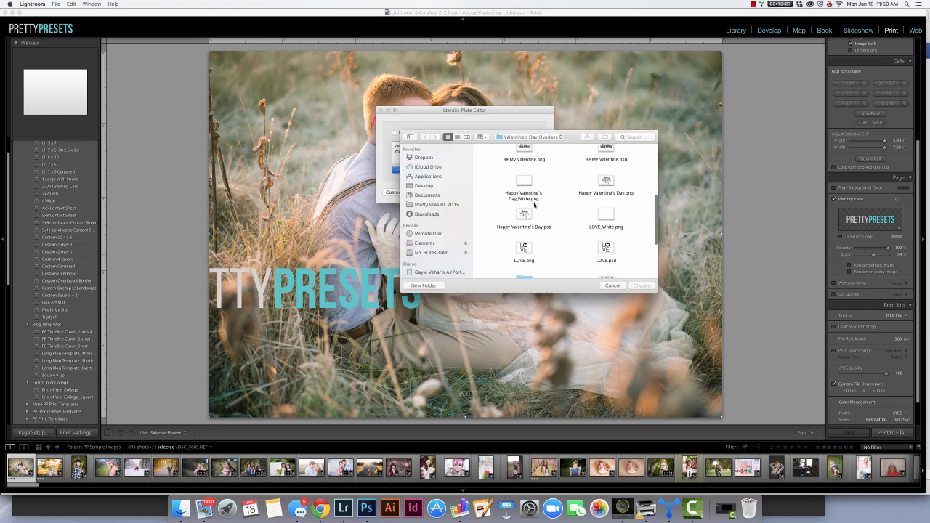
{"action": "scroll", "coordinate": [535, 206], "scroll_direction": "down", "scroll_amount": 1}
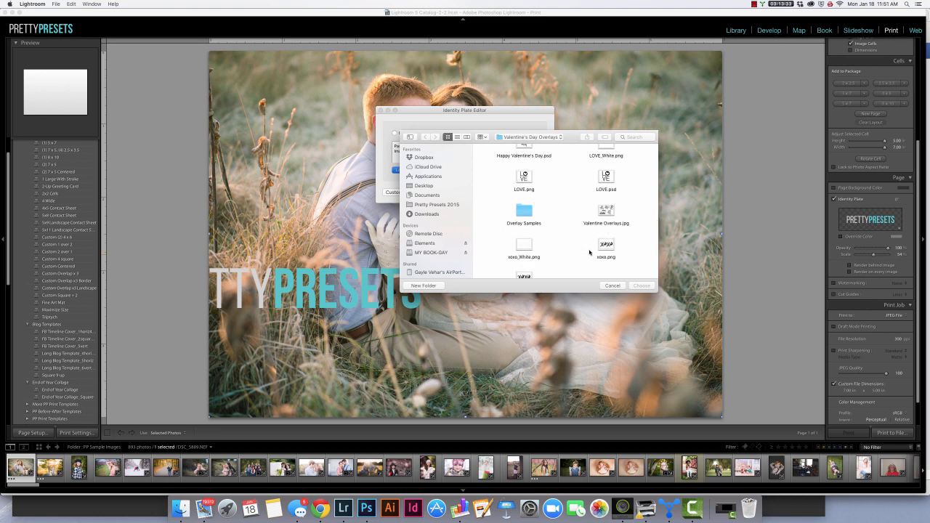
{"action": "left_click", "coordinate": [606, 246]}
{"action": "left_click", "coordinate": [642, 286]}
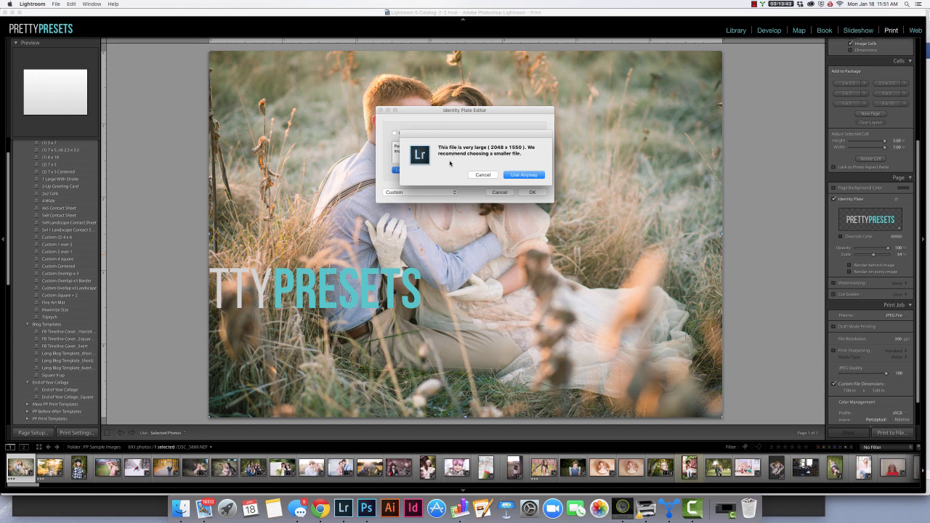
{"action": "left_click", "coordinate": [528, 176]}
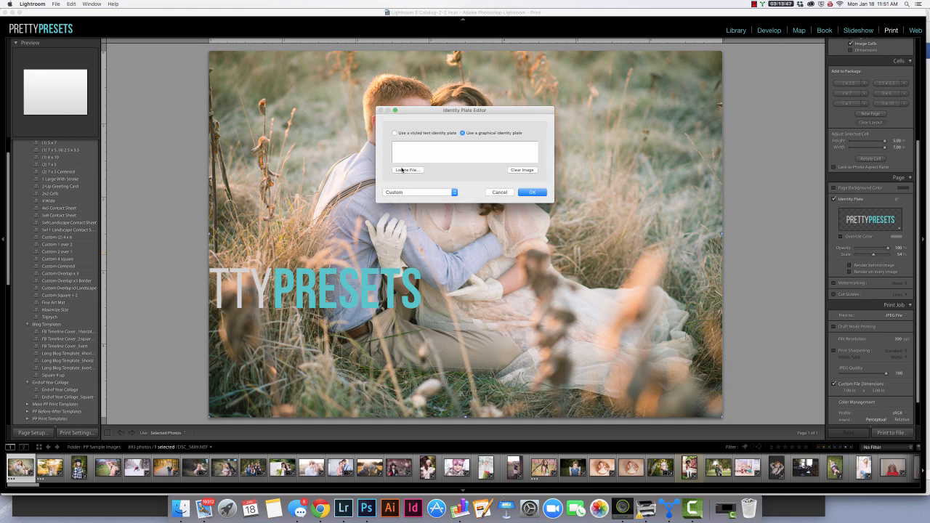
{"action": "left_click", "coordinate": [533, 193]}
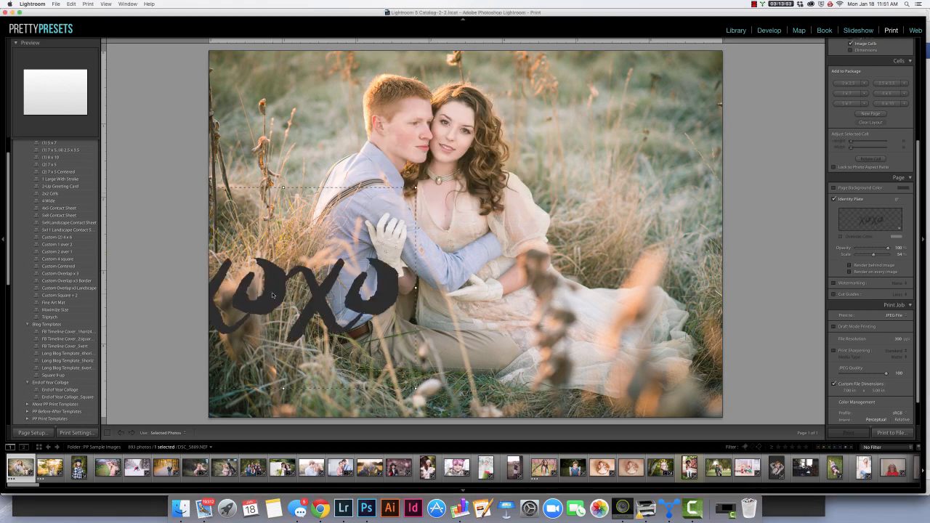
Step: Move the xoxo overlay to the lower right area of the photo, over the woman's skirt, and deselect it
{"action": "left_click_drag", "start_coordinate": [273, 295], "coordinate": [484, 336]}
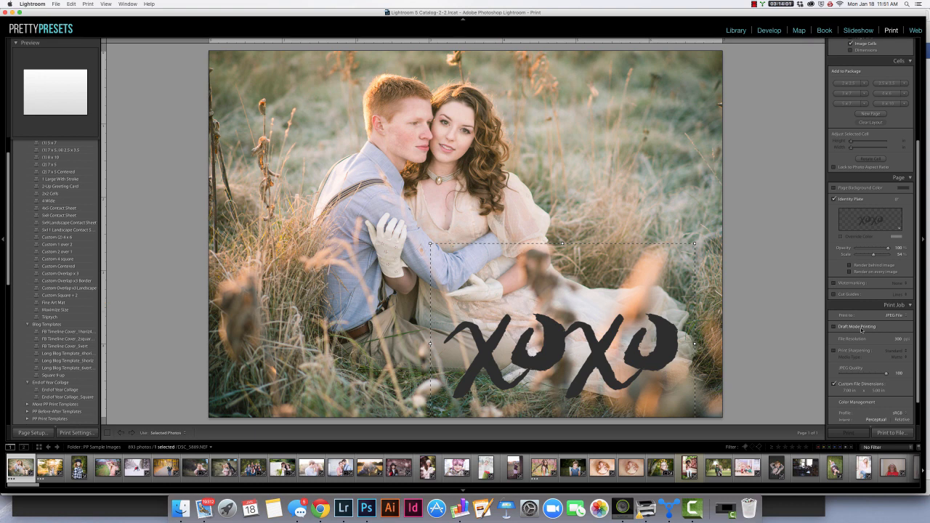
{"action": "scroll", "coordinate": [872, 334], "scroll_direction": "down", "scroll_amount": 2}
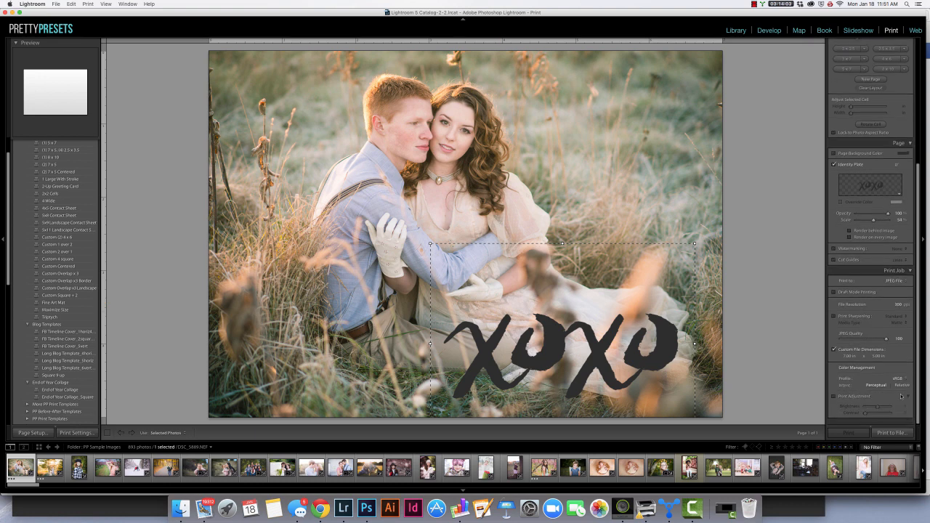
{"action": "scroll", "coordinate": [902, 396], "scroll_direction": "up", "scroll_amount": 1}
{"action": "left_click", "coordinate": [758, 370]}
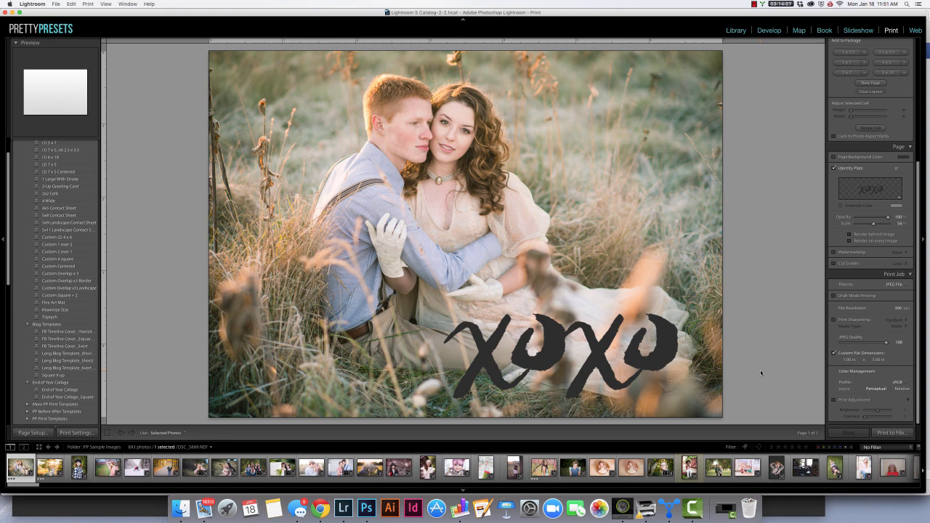
Step: Print the layout to a JPEG file named "Valentine Card" in the Valentine's Day Overlays folder
{"action": "left_click", "coordinate": [895, 437]}
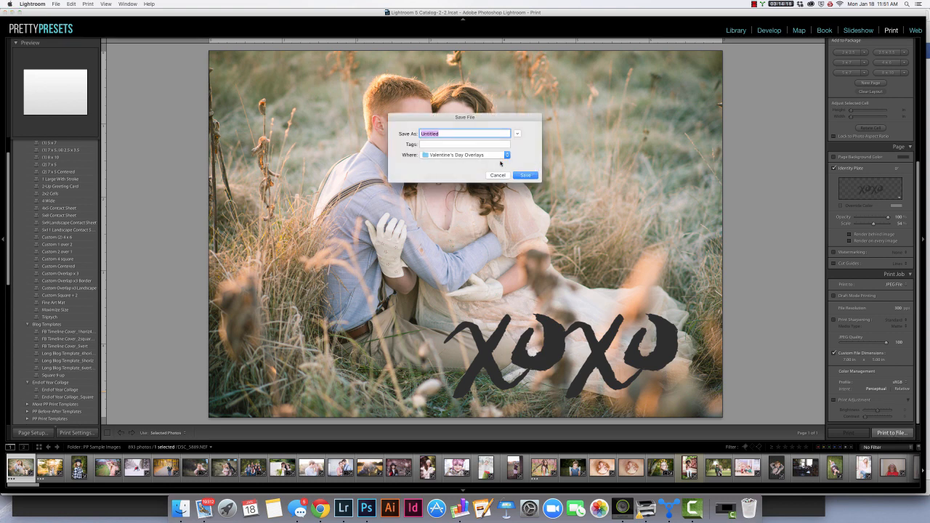
{"action": "left_click", "coordinate": [508, 156]}
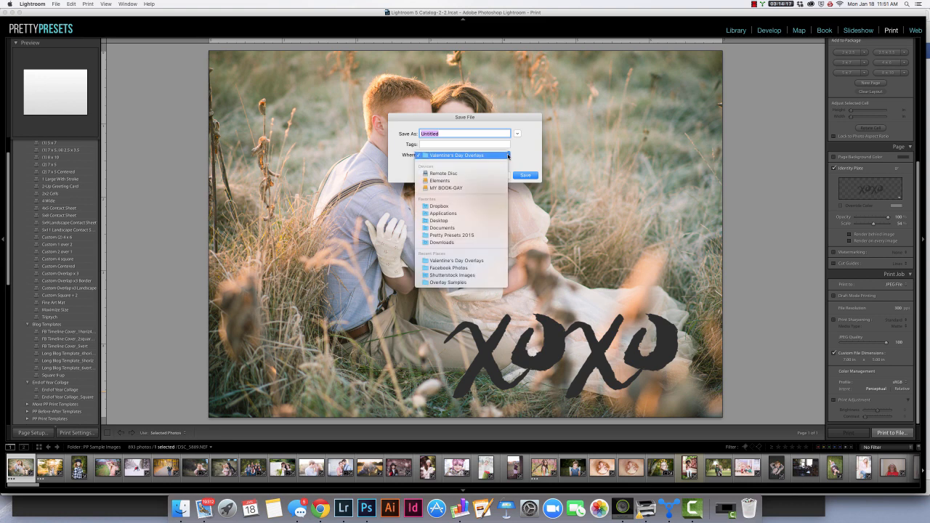
{"action": "left_click", "coordinate": [508, 155]}
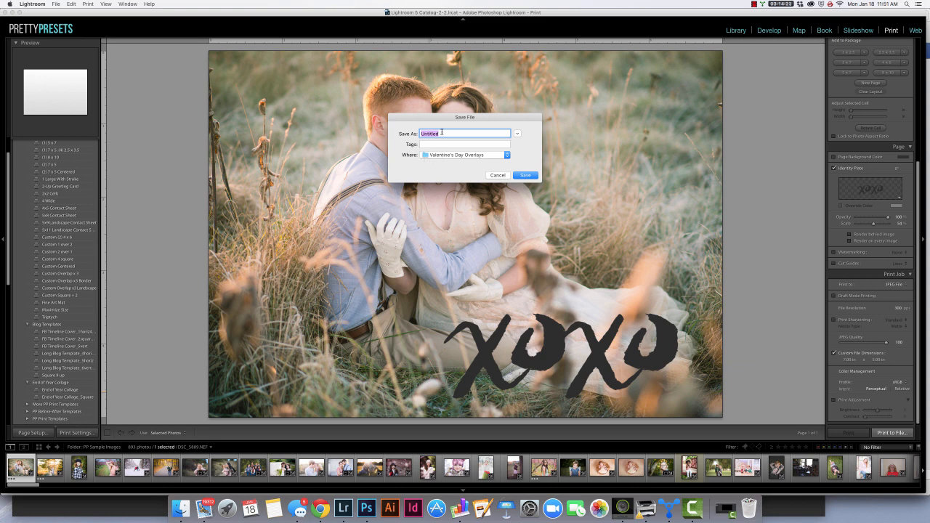
{"action": "type", "text": "Valentine Card"}
{"action": "left_click", "coordinate": [525, 176]}
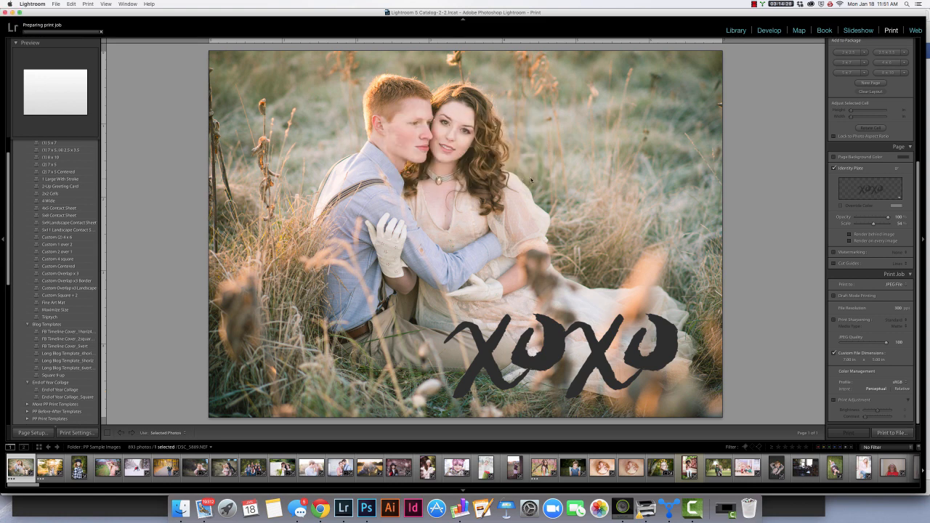